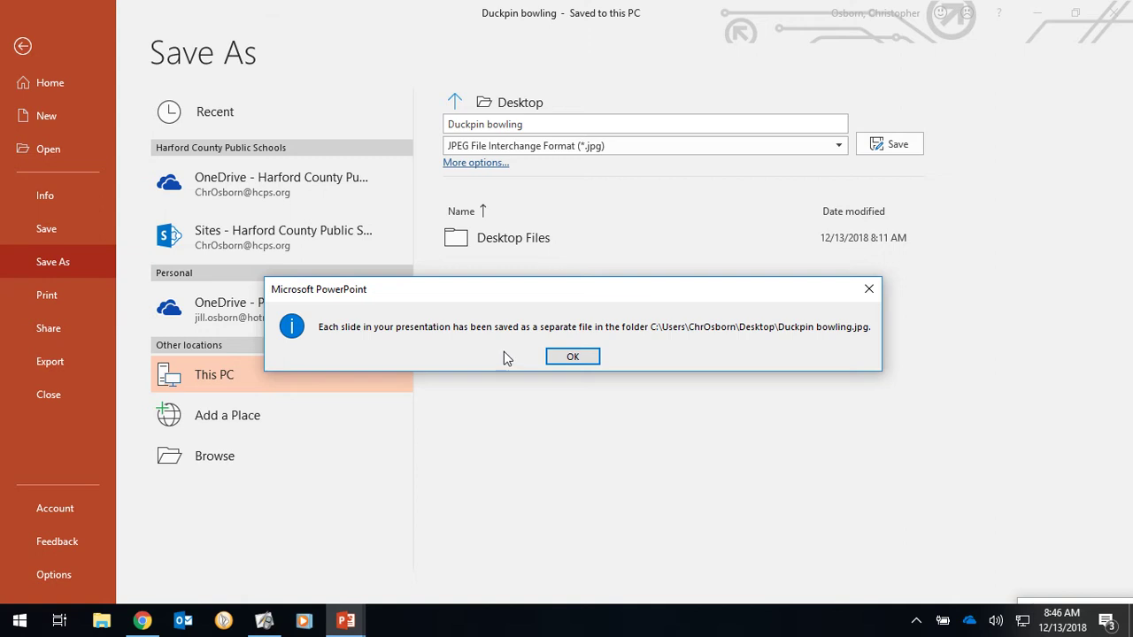
Dismiss the export notice, minimize the presentation, and open the desktop Duckpin bowling folder to check the exported slide images.
left_click(570, 355)
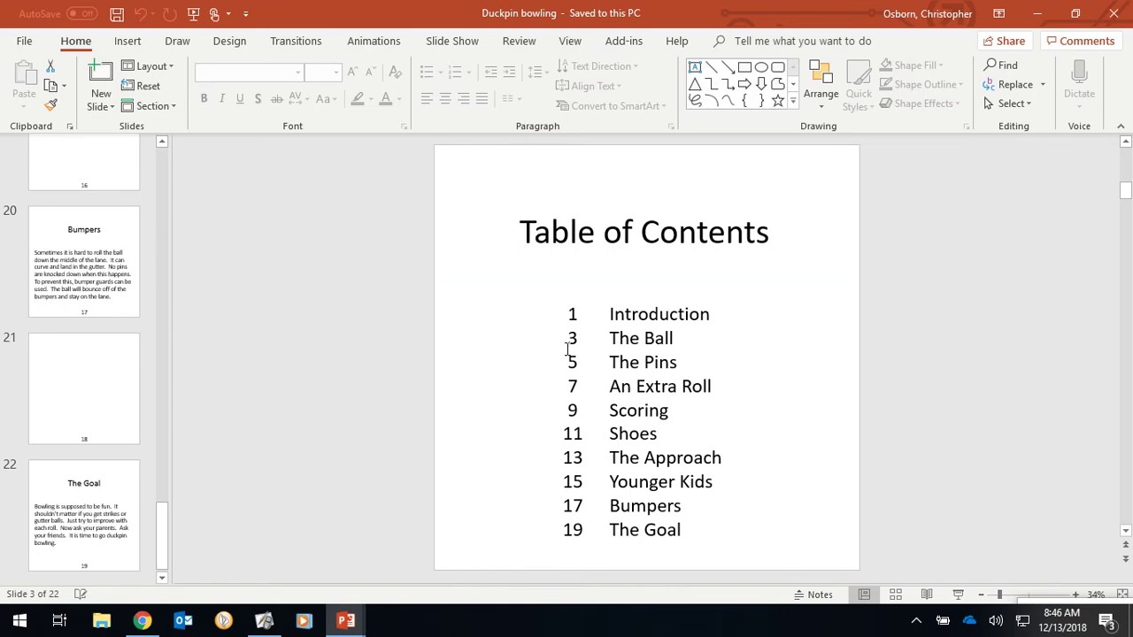
left_click(1041, 19)
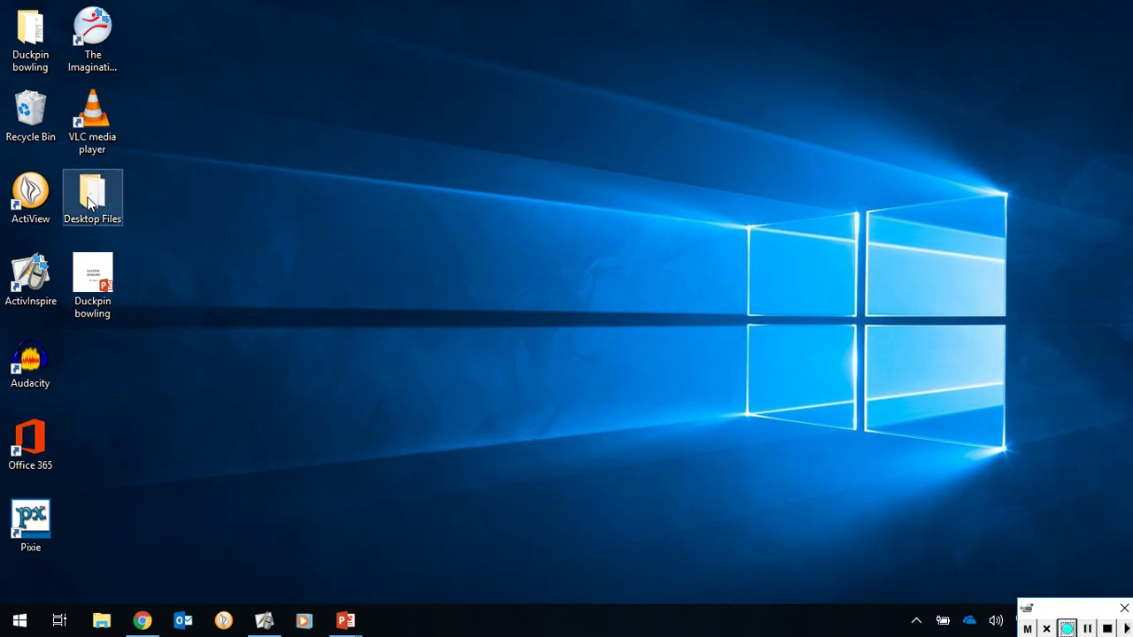
double_click(27, 37)
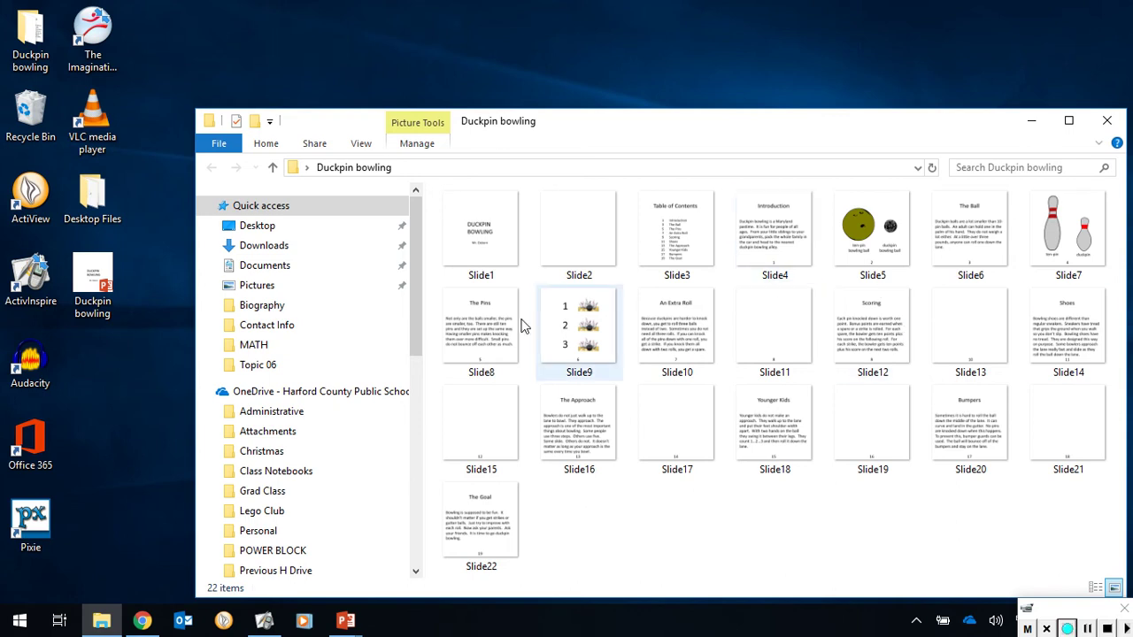
Switch to Shutterfly in Chrome and create a new photo album named "test" under My Albums.
left_click(142, 621)
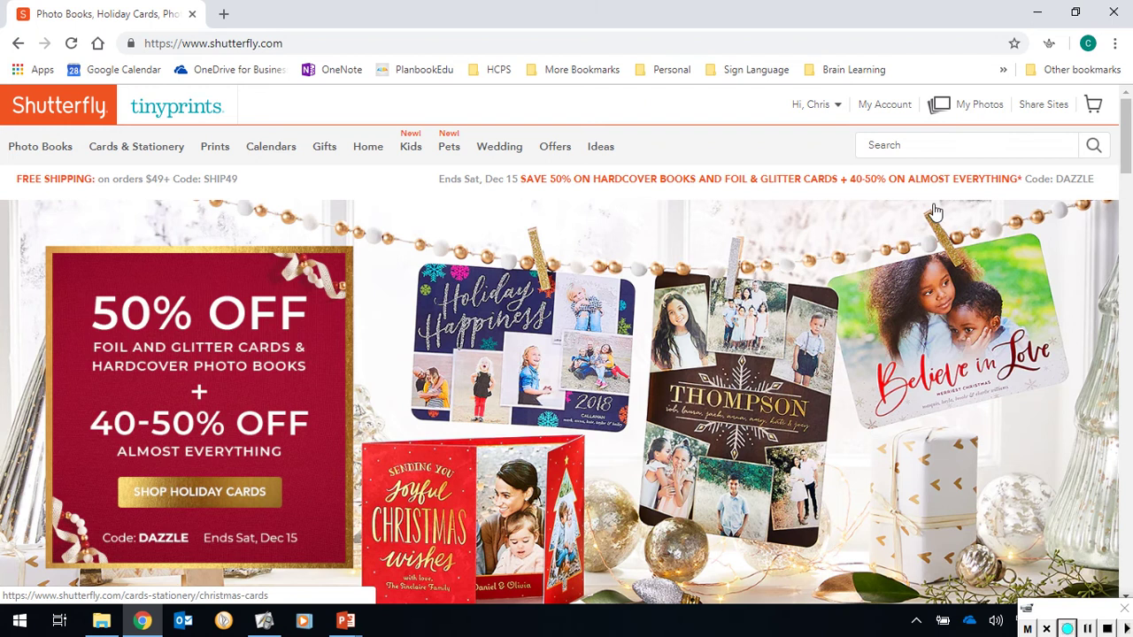
left_click(975, 108)
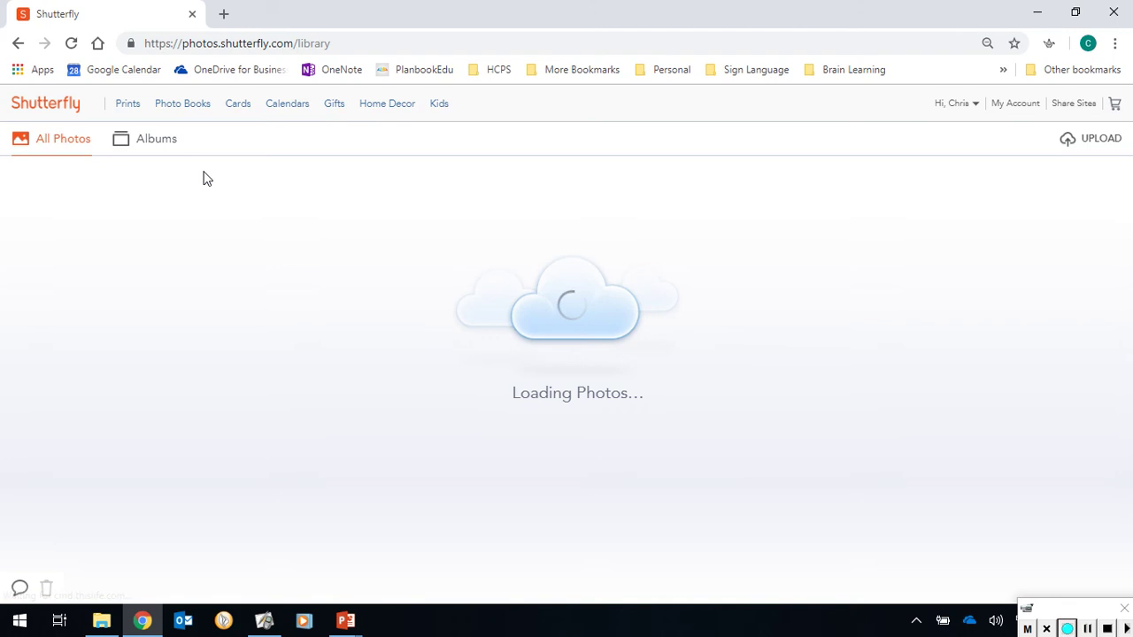
left_click(150, 148)
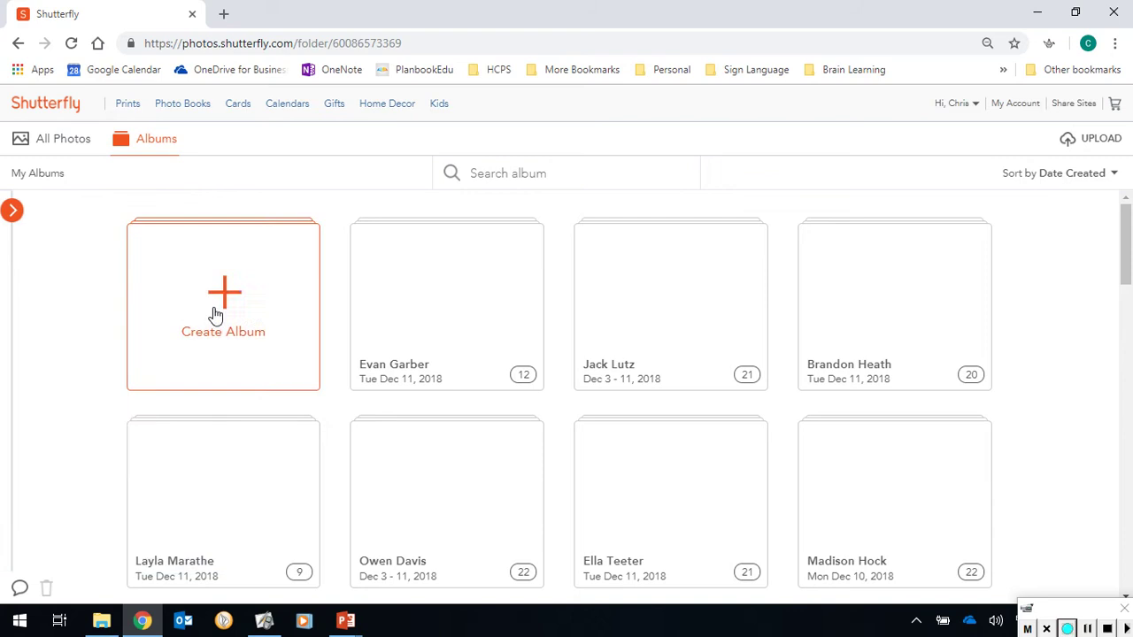
left_click(248, 321)
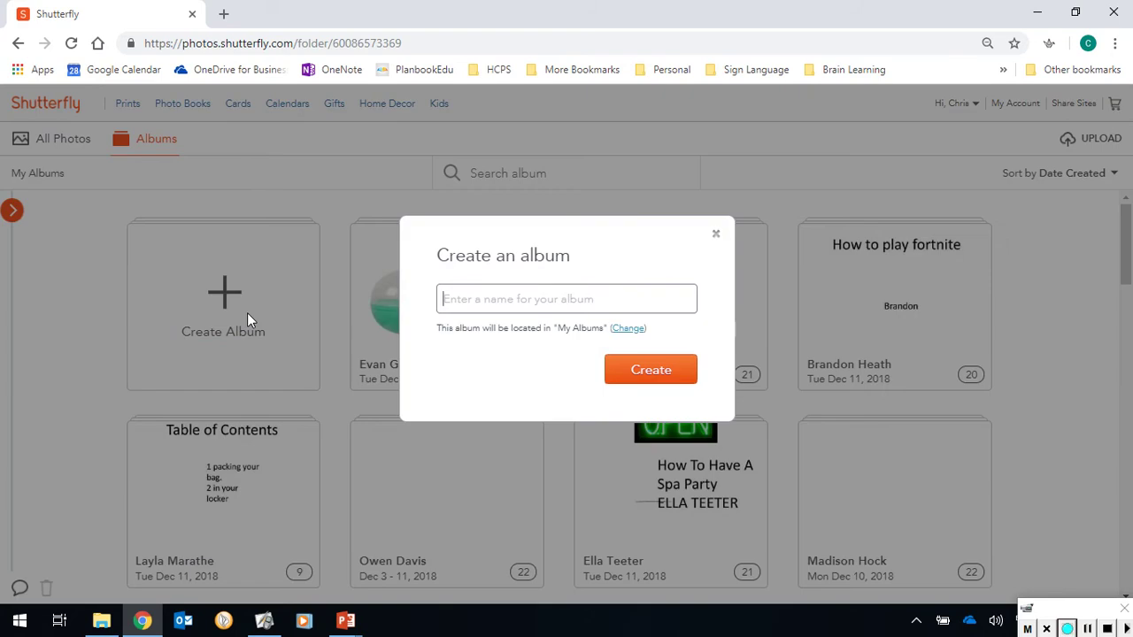
type("test")
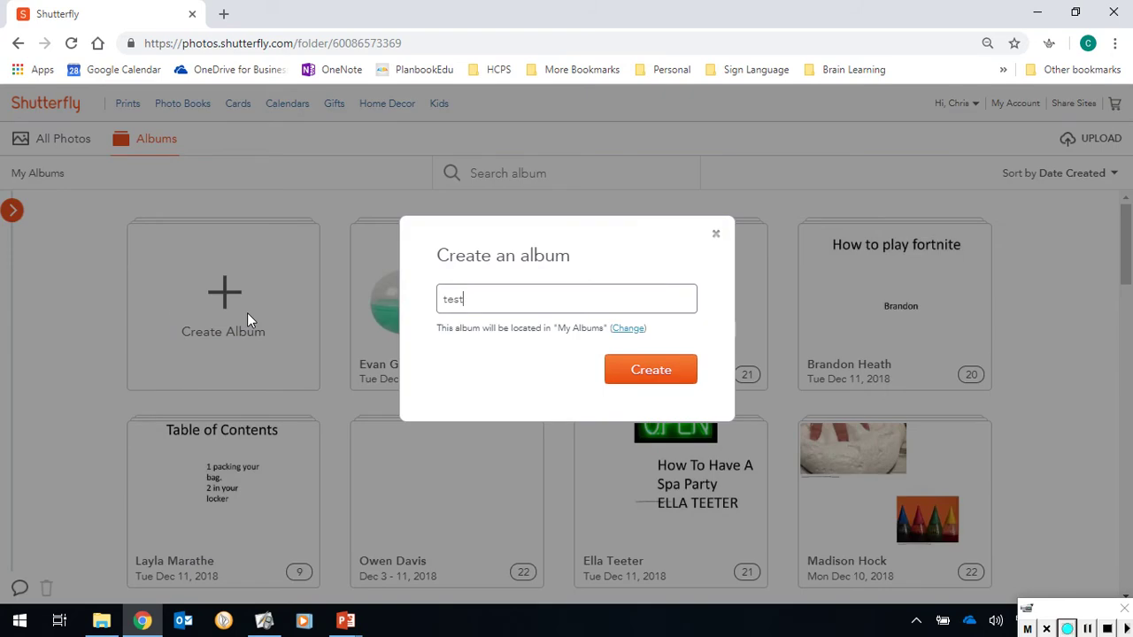
left_click(627, 370)
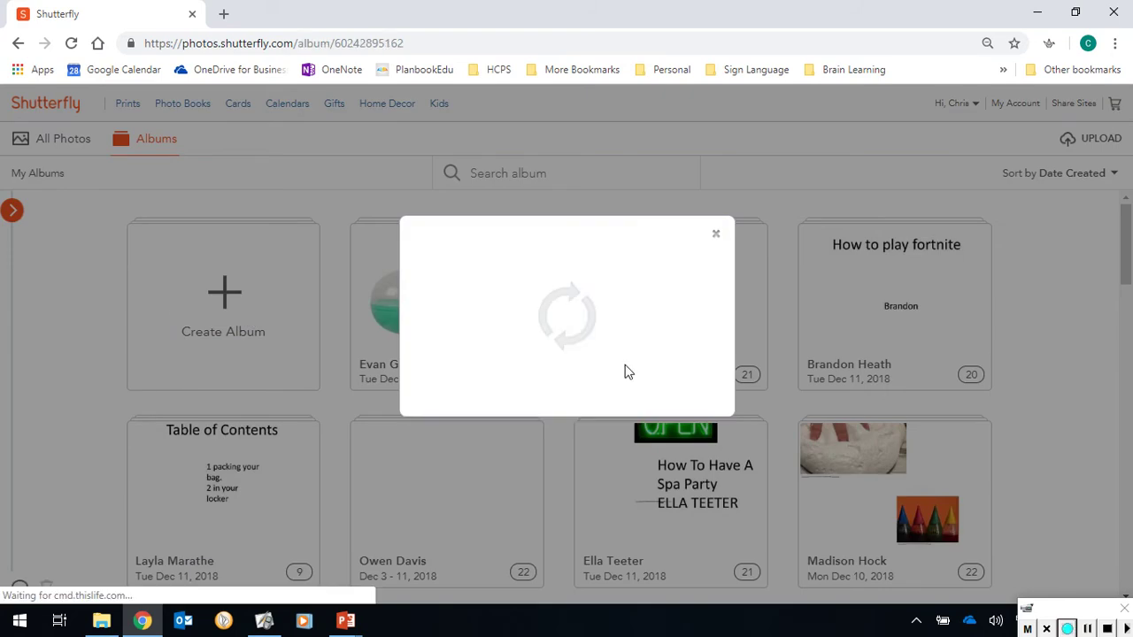
Upload the whole Duckpin bowling folder from the desktop and add its slide images to the test album.
left_click(270, 279)
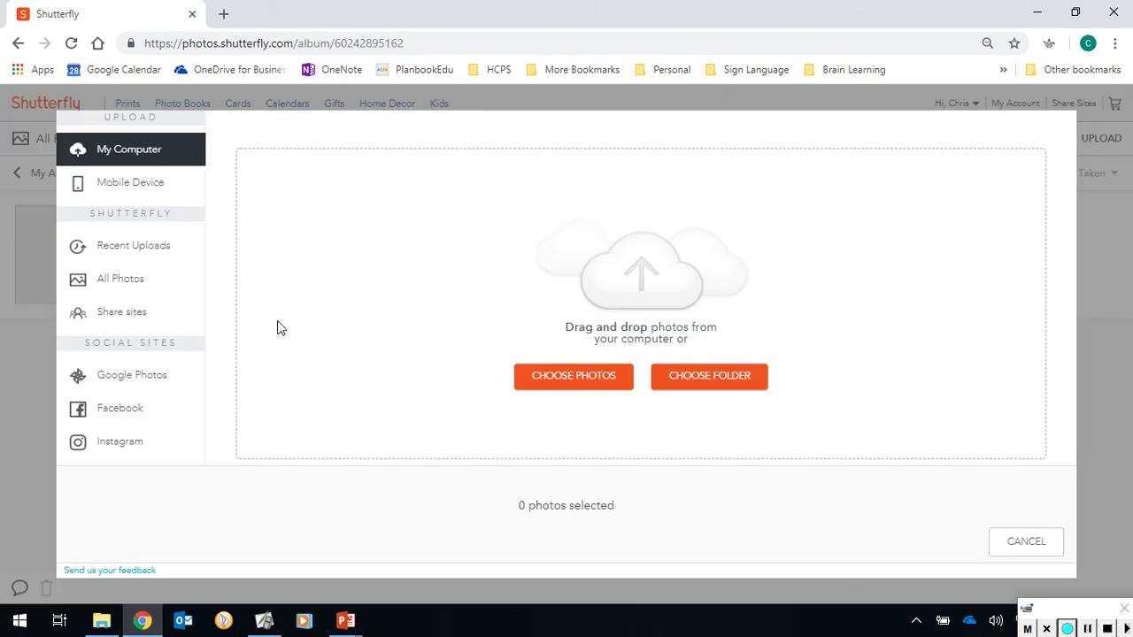
left_click(757, 382)
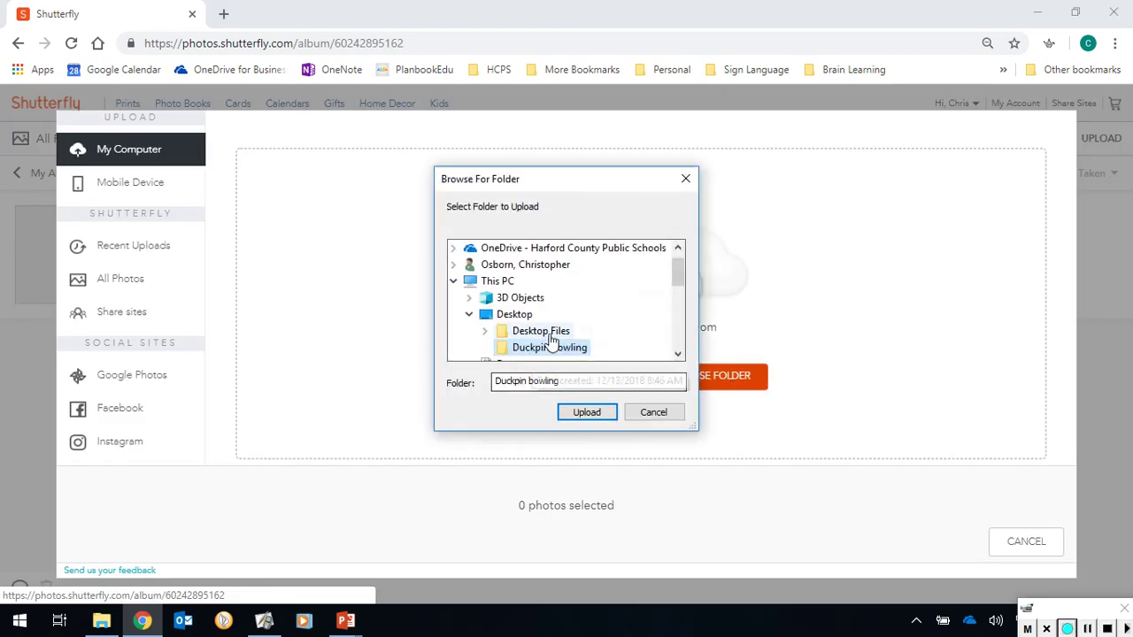
left_click(591, 415)
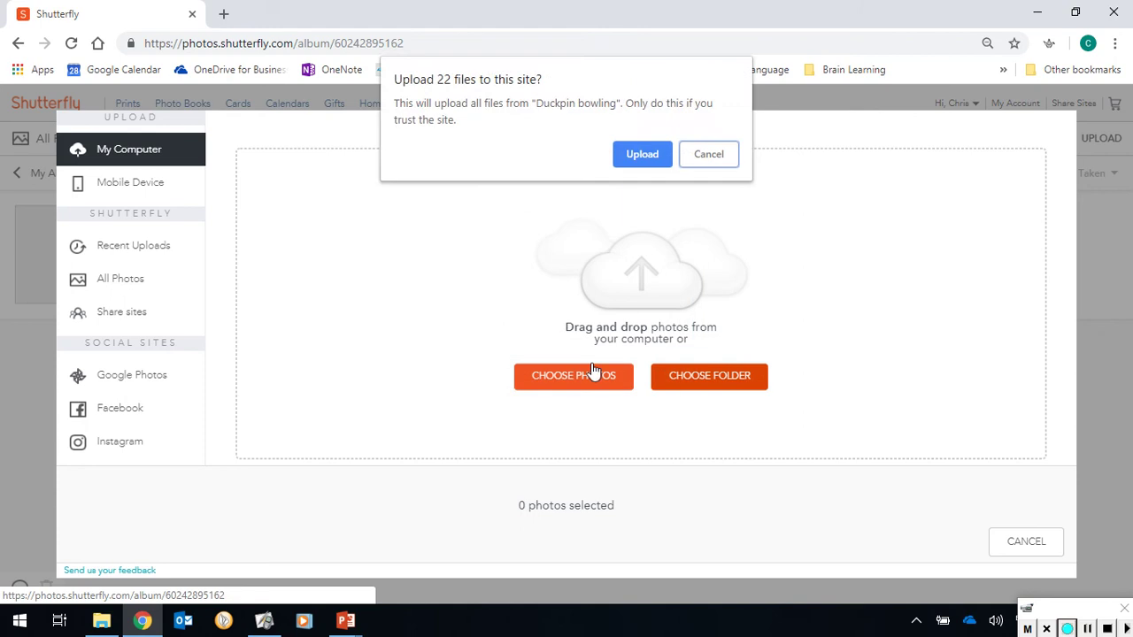
left_click(649, 164)
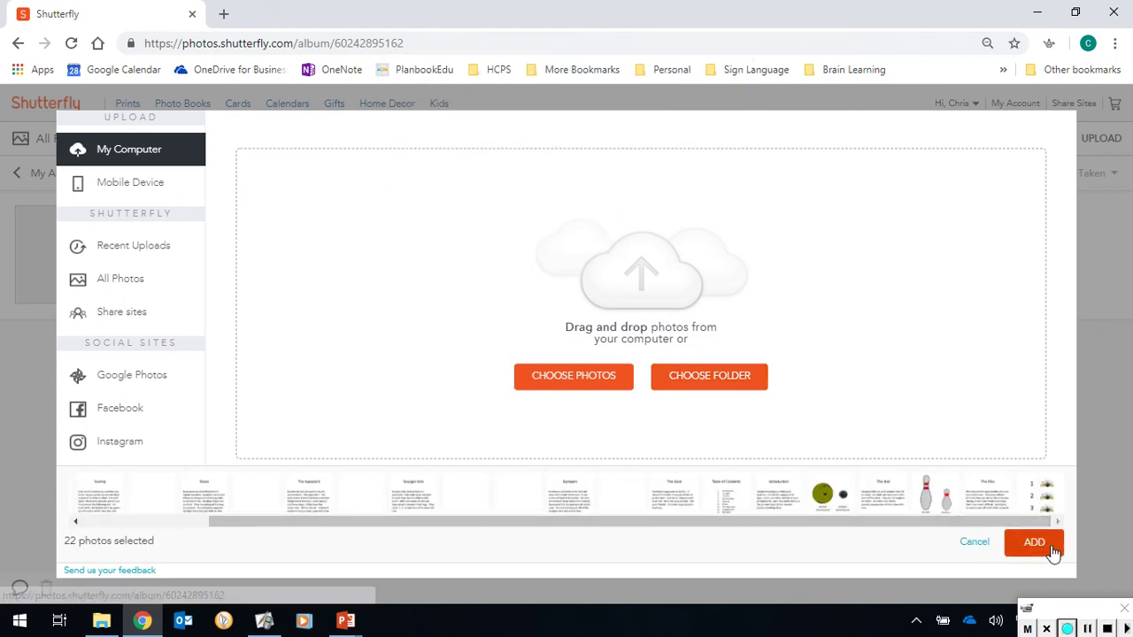
left_click(1034, 541)
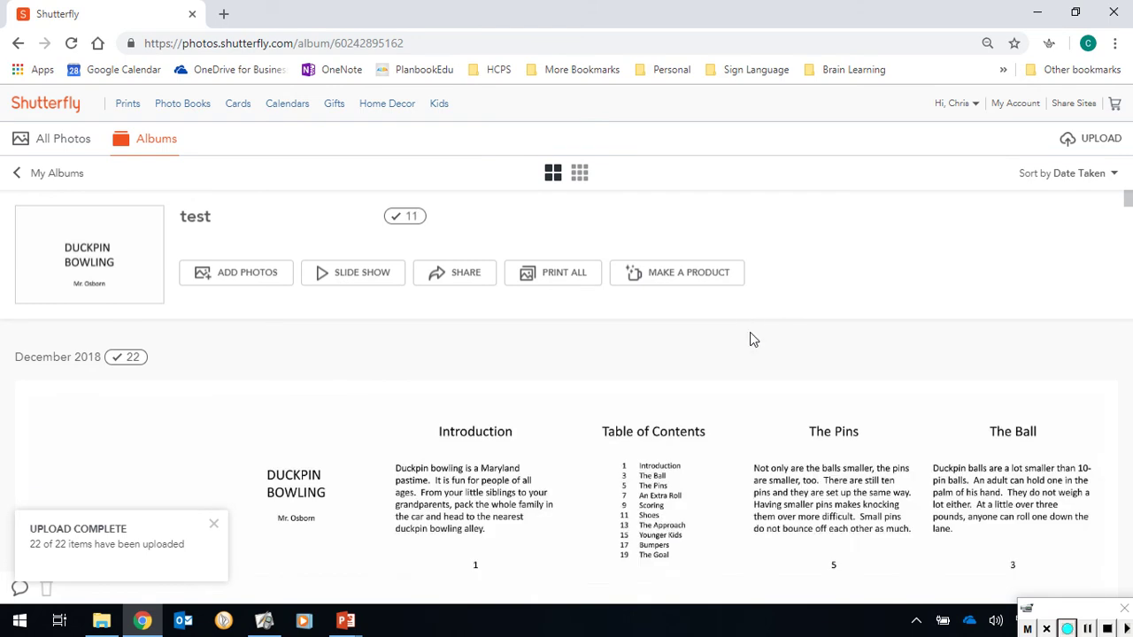
Start an 8x8 photo book from the album in the Modern White style, choosing to place the images manually.
left_click(672, 277)
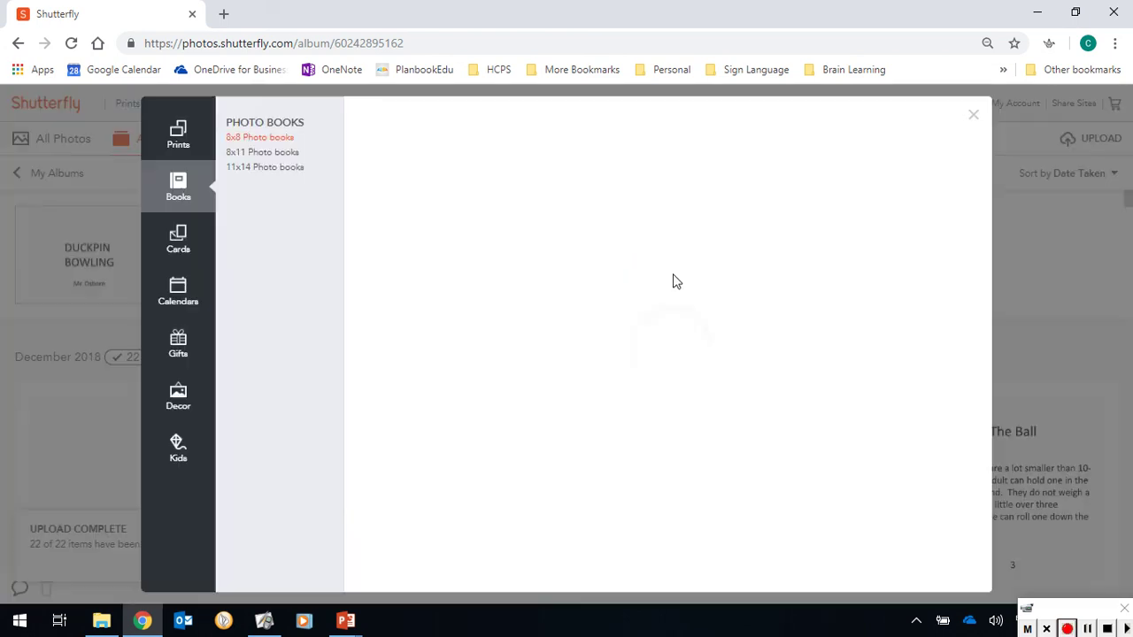
left_click(253, 141)
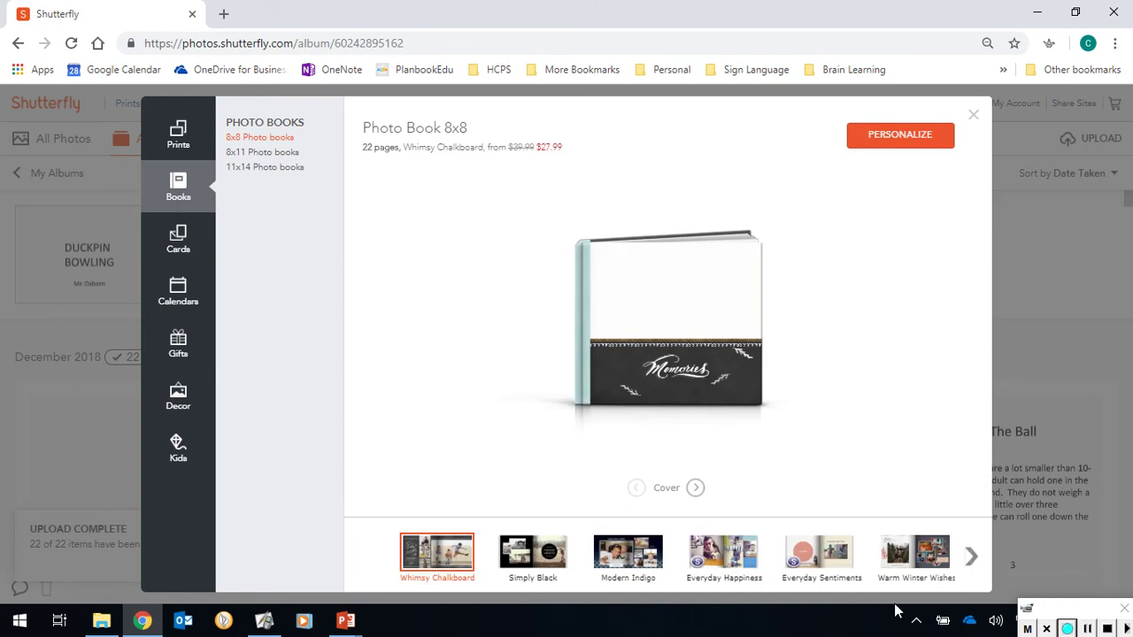
left_click(971, 558)
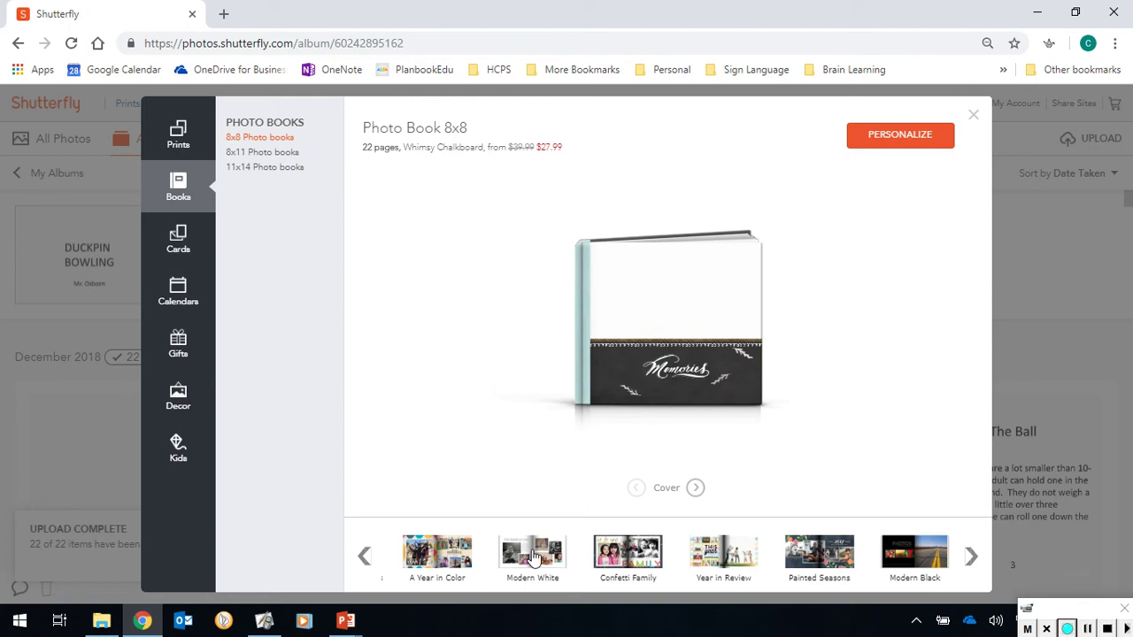
left_click(531, 554)
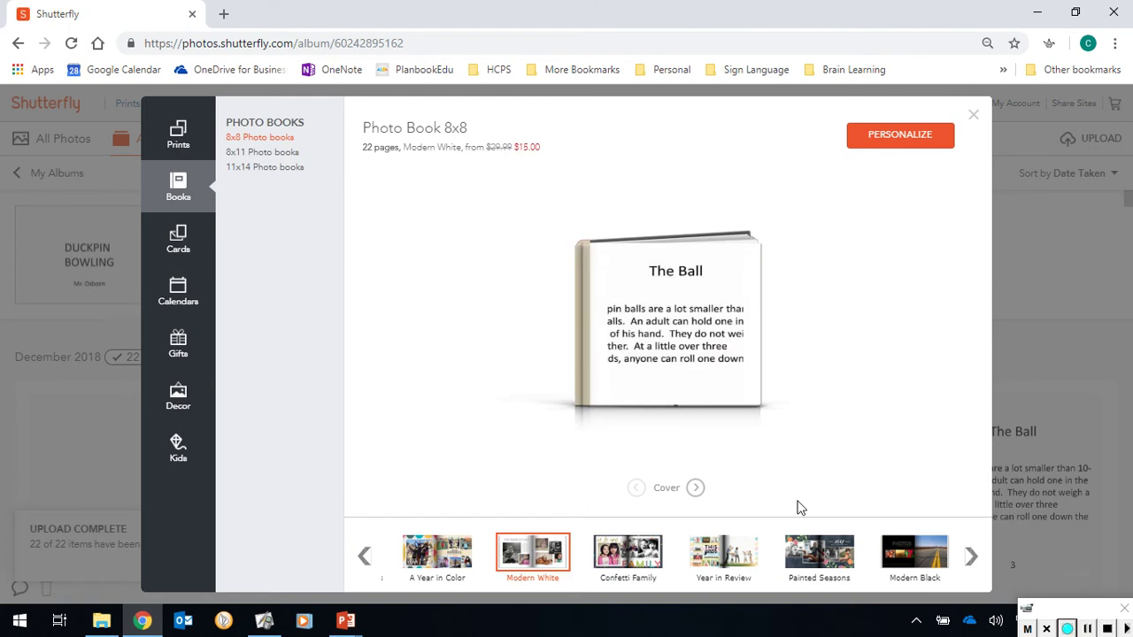
left_click(888, 143)
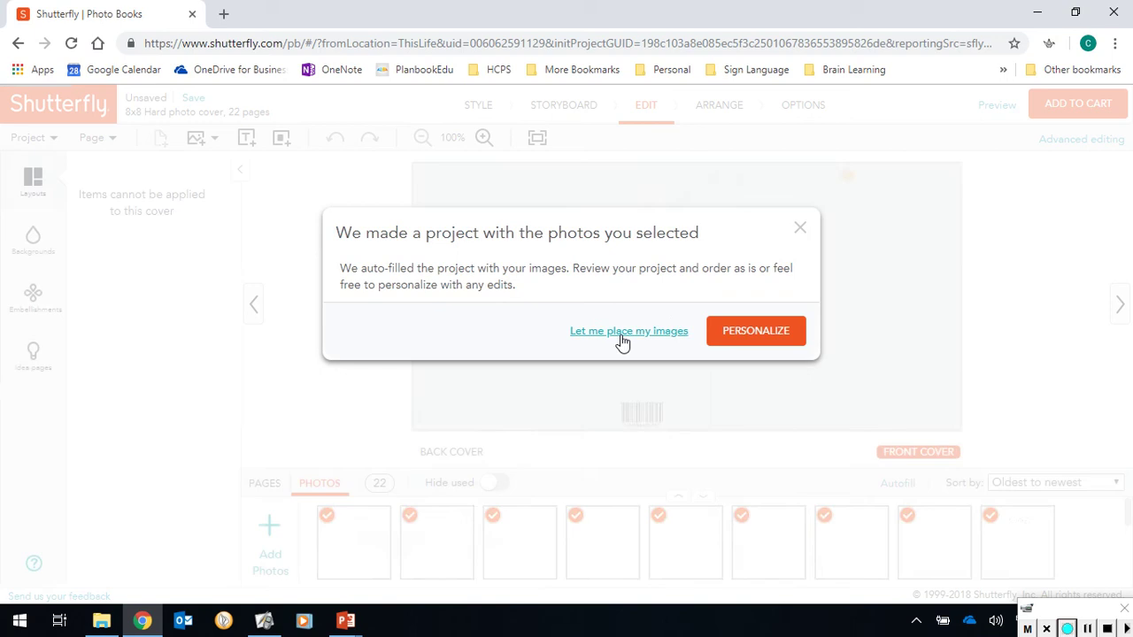
left_click(620, 338)
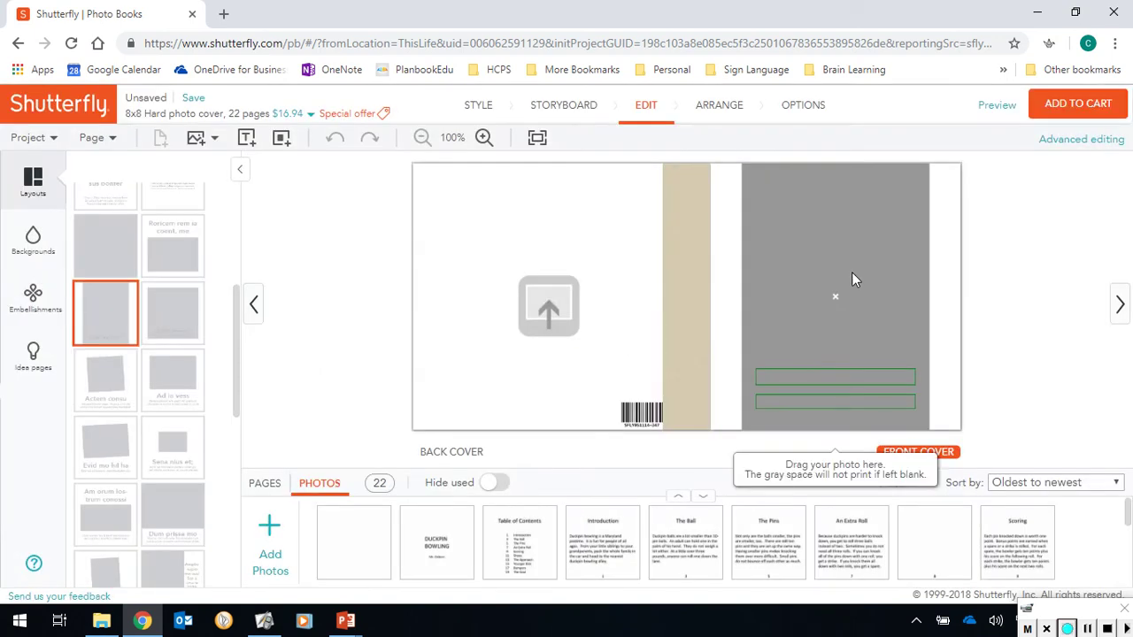
Fill page 1 with the Duckpin Bowling title slide, using the one-photo layout with a large centred square and even white border.
left_click(1120, 304)
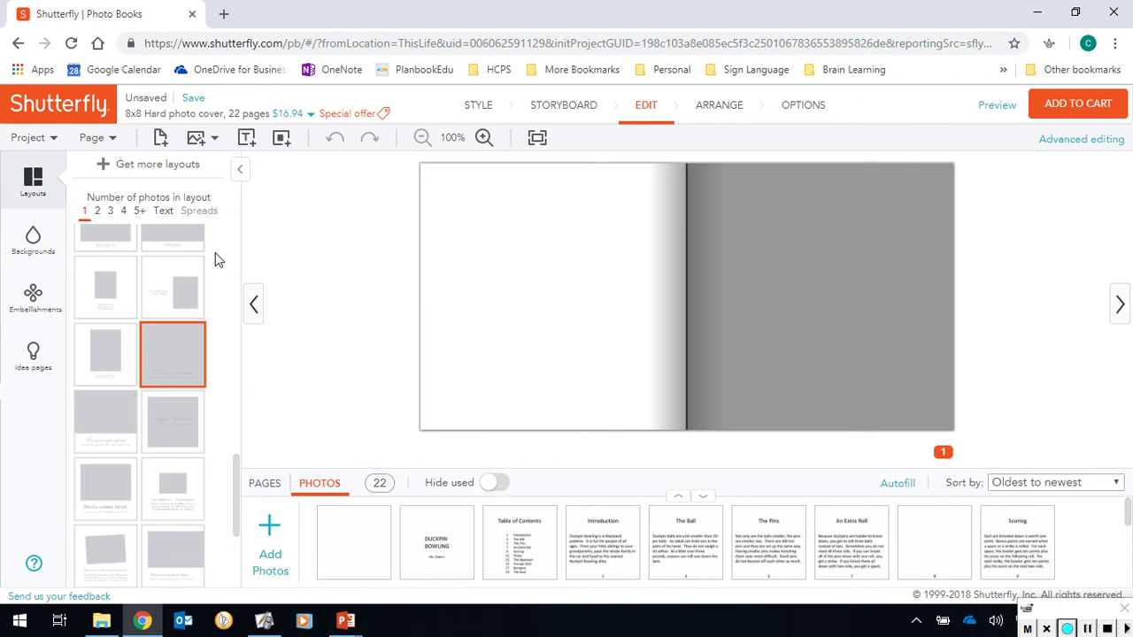
left_click_drag(234, 498, 236, 320)
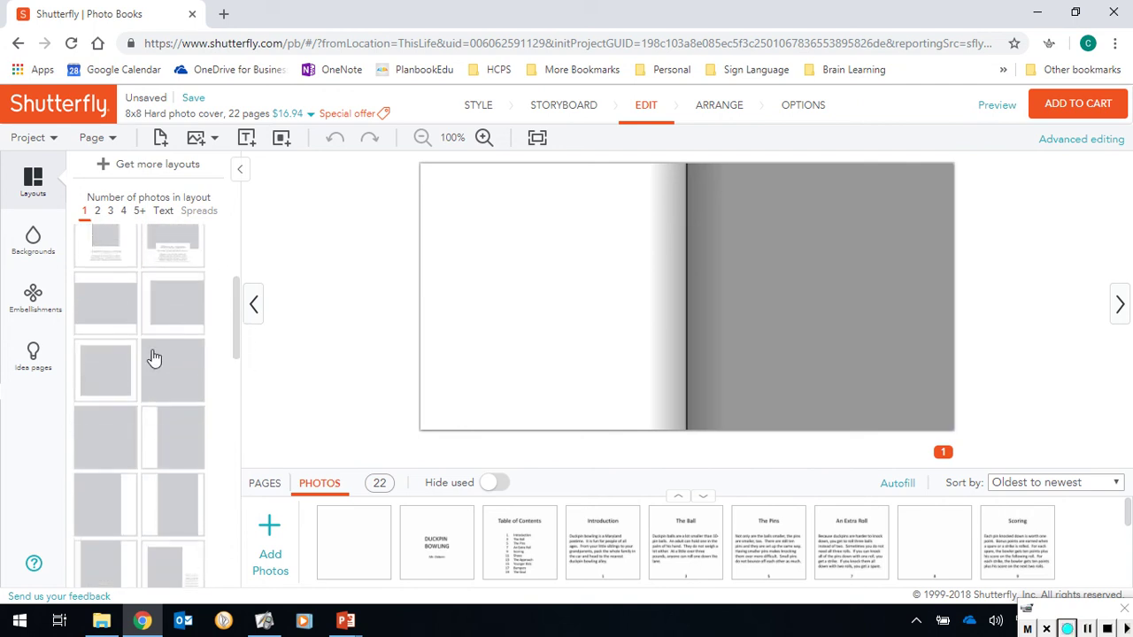
left_click(106, 375)
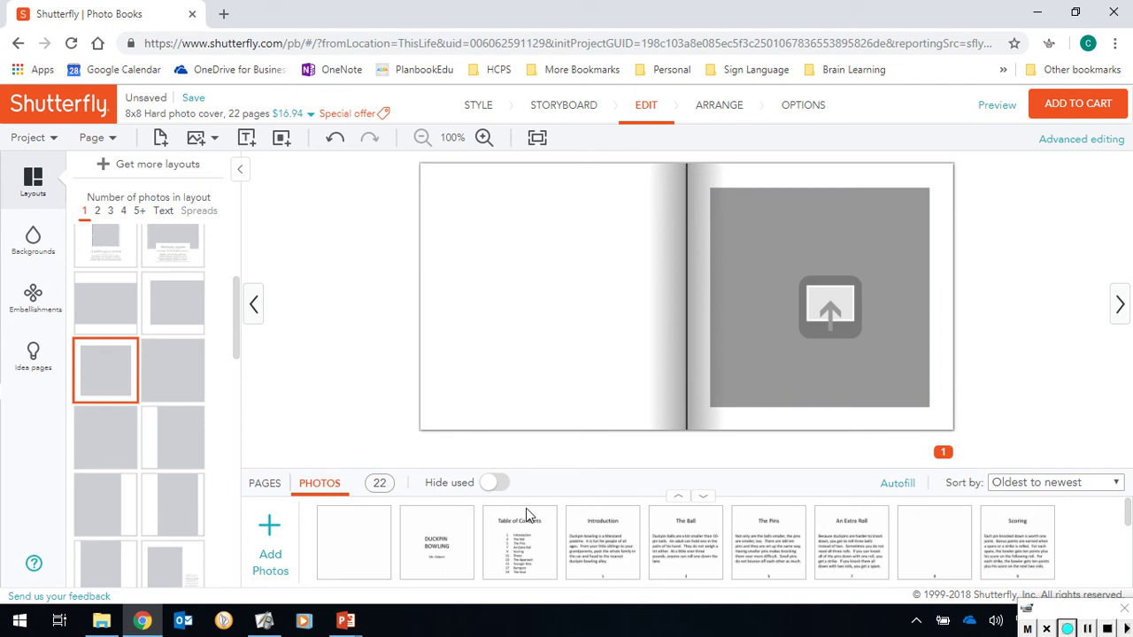
left_click_drag(436, 554, 800, 326)
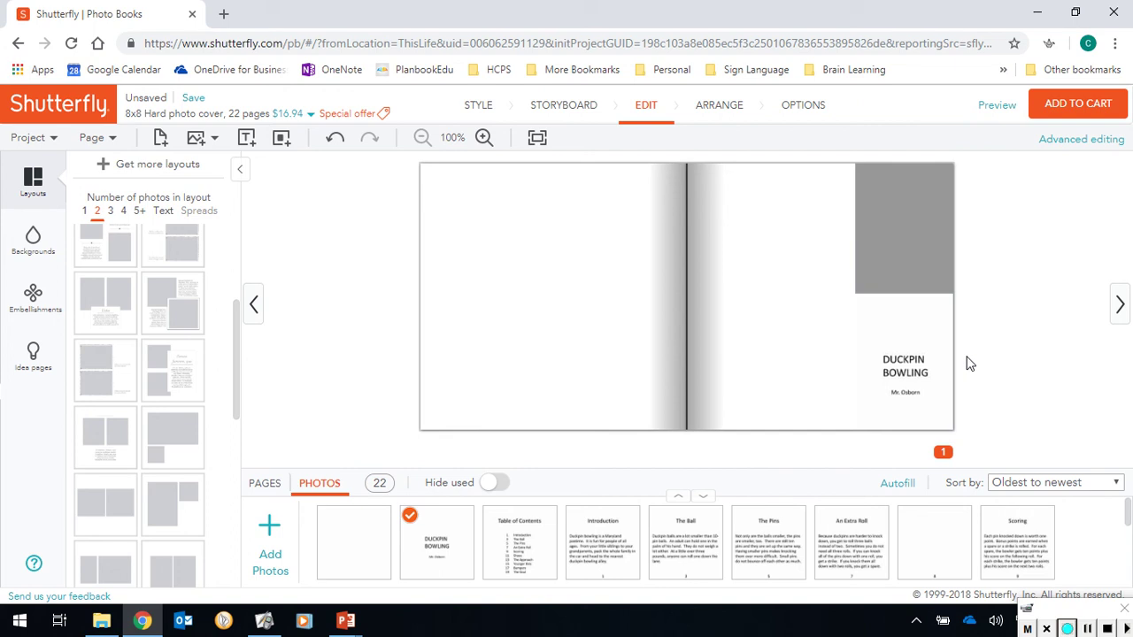
left_click(84, 215)
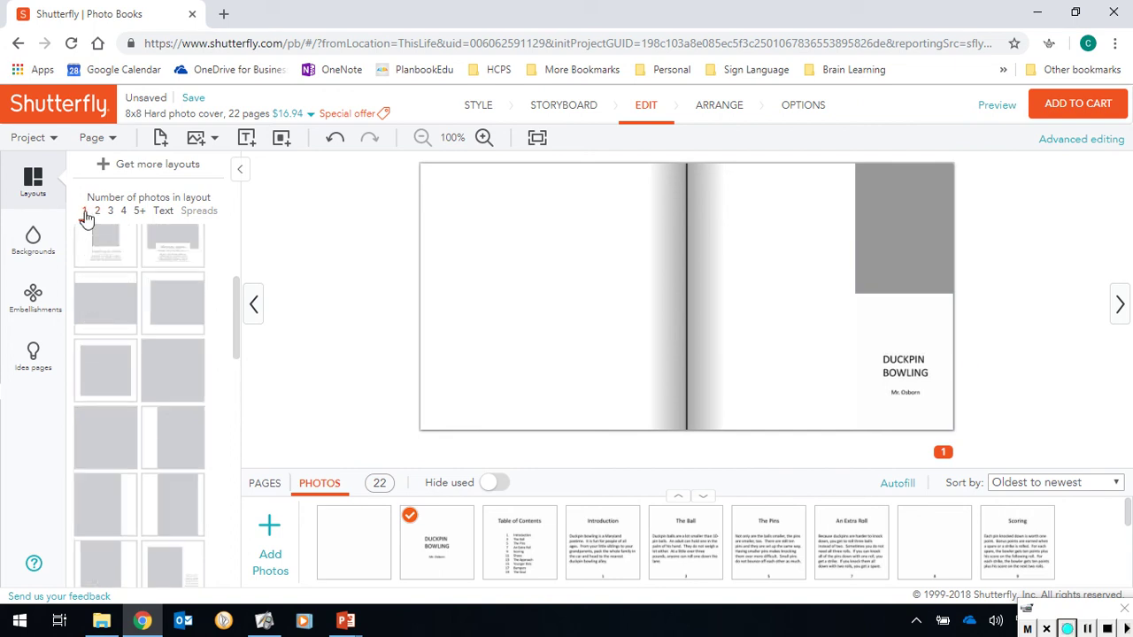
left_click(98, 375)
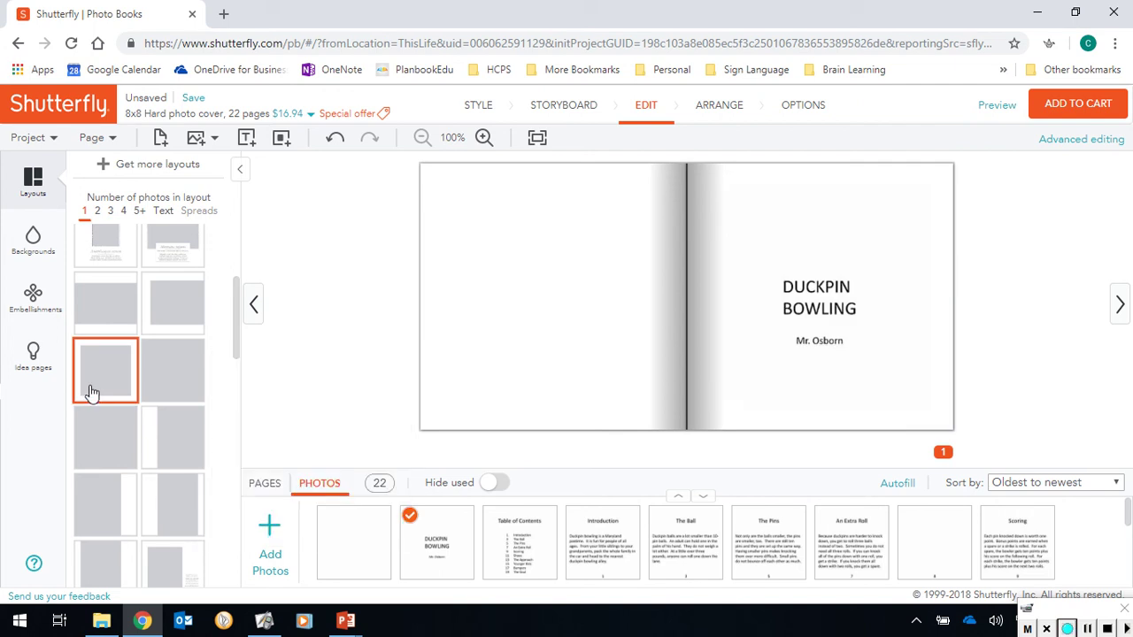
Place the Table of Contents slide on page 3 in the one-photo layout with a large centred, bordered square.
left_click(1117, 307)
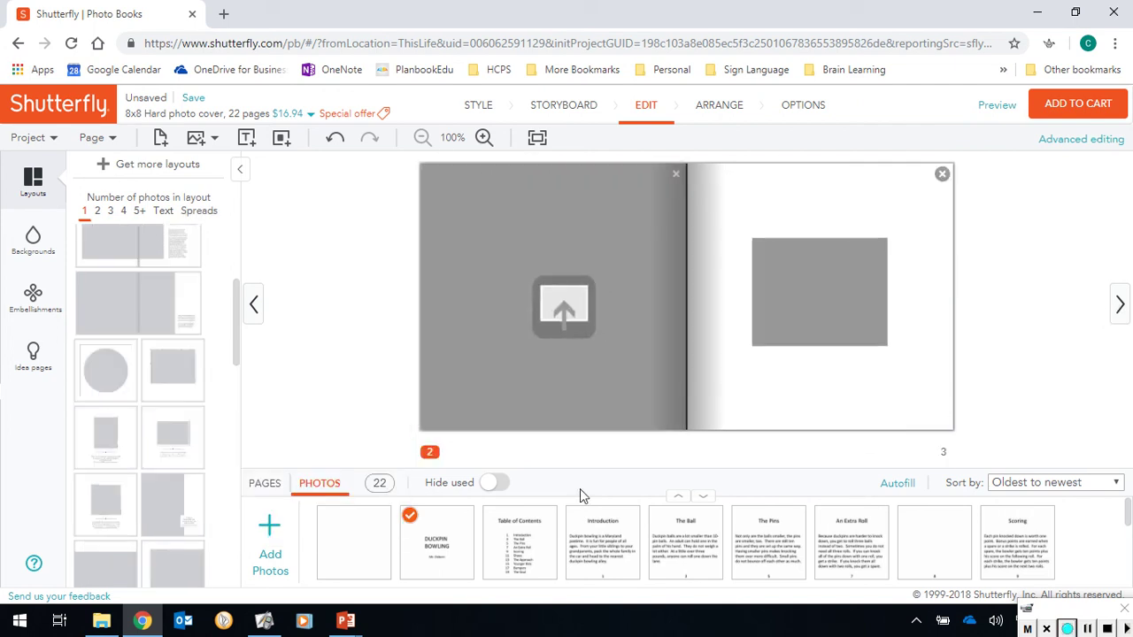
left_click(944, 454)
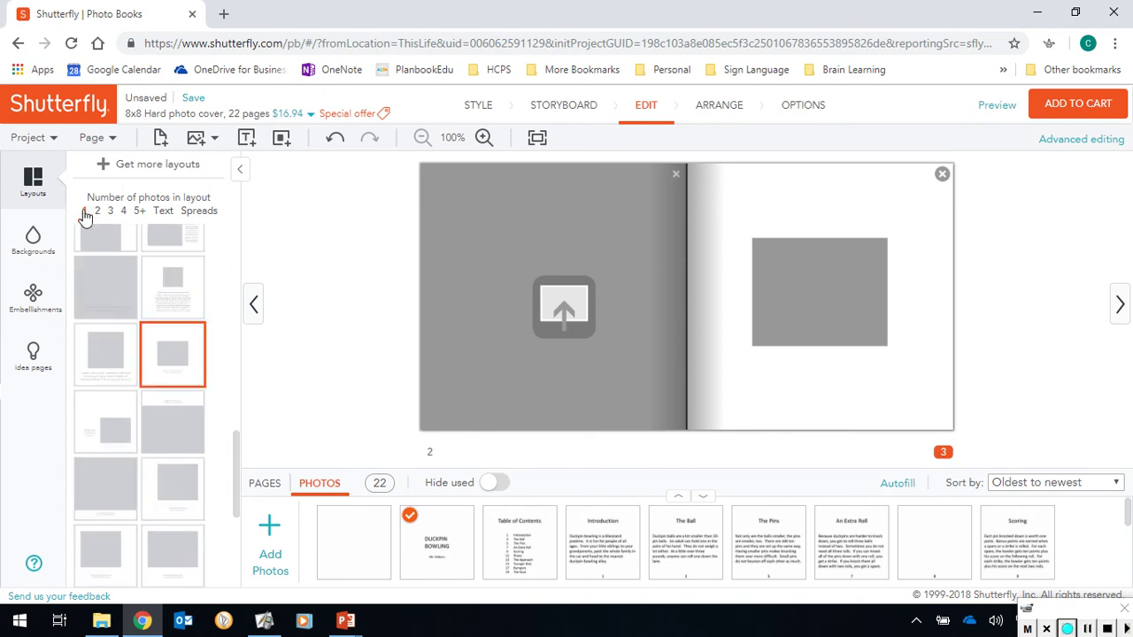
left_click_drag(234, 460, 235, 373)
left_click(106, 385)
left_click_drag(516, 563, 796, 316)
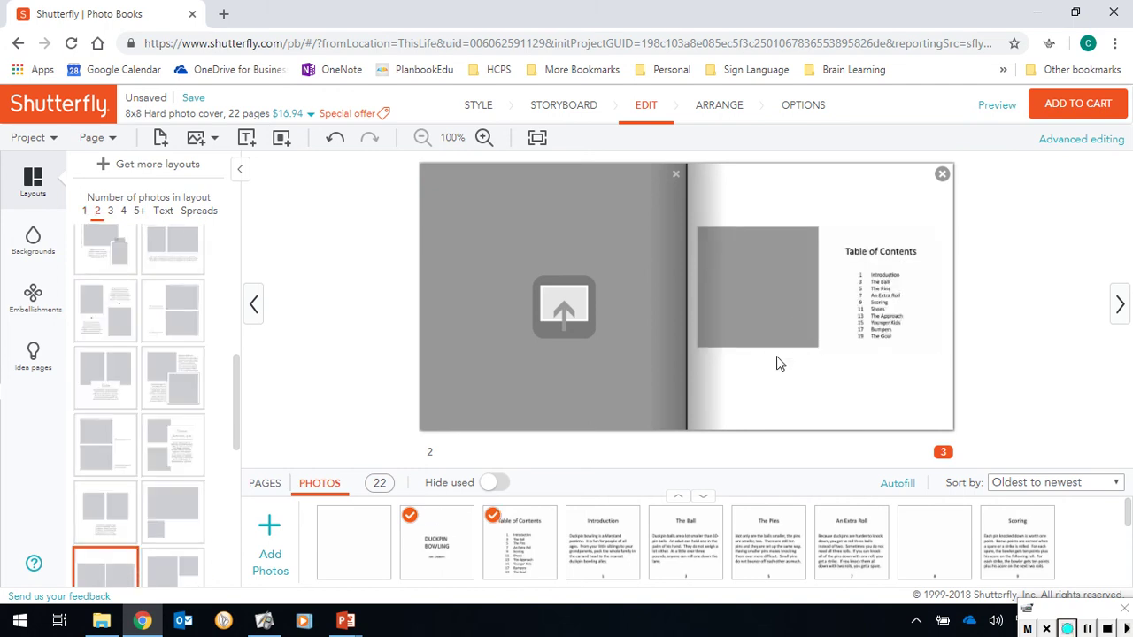
left_click(84, 211)
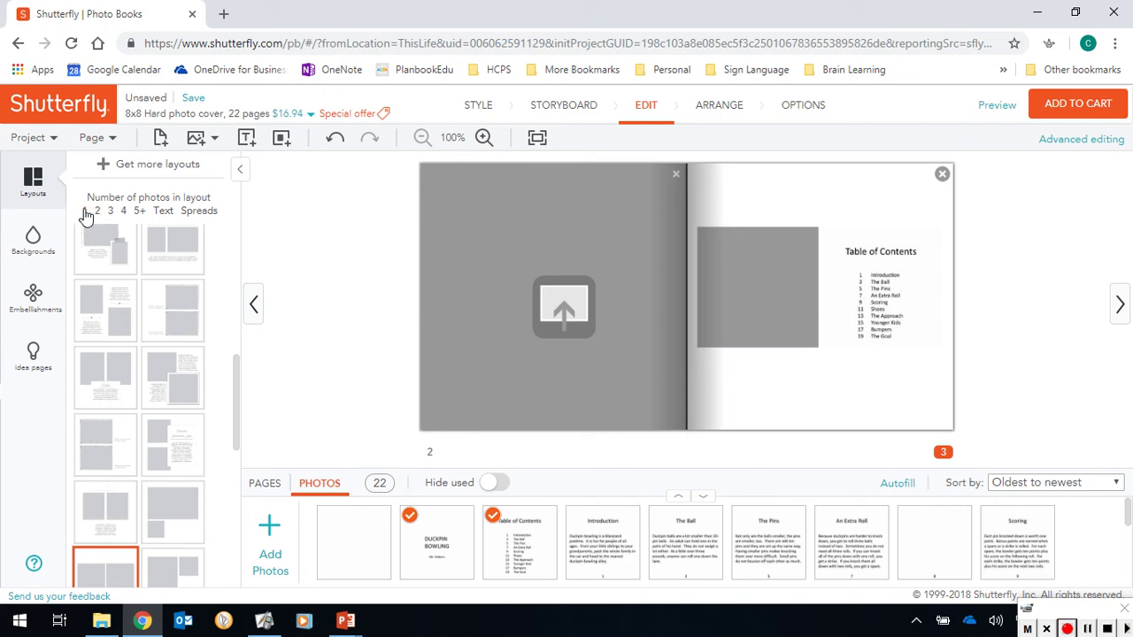
left_click(115, 382)
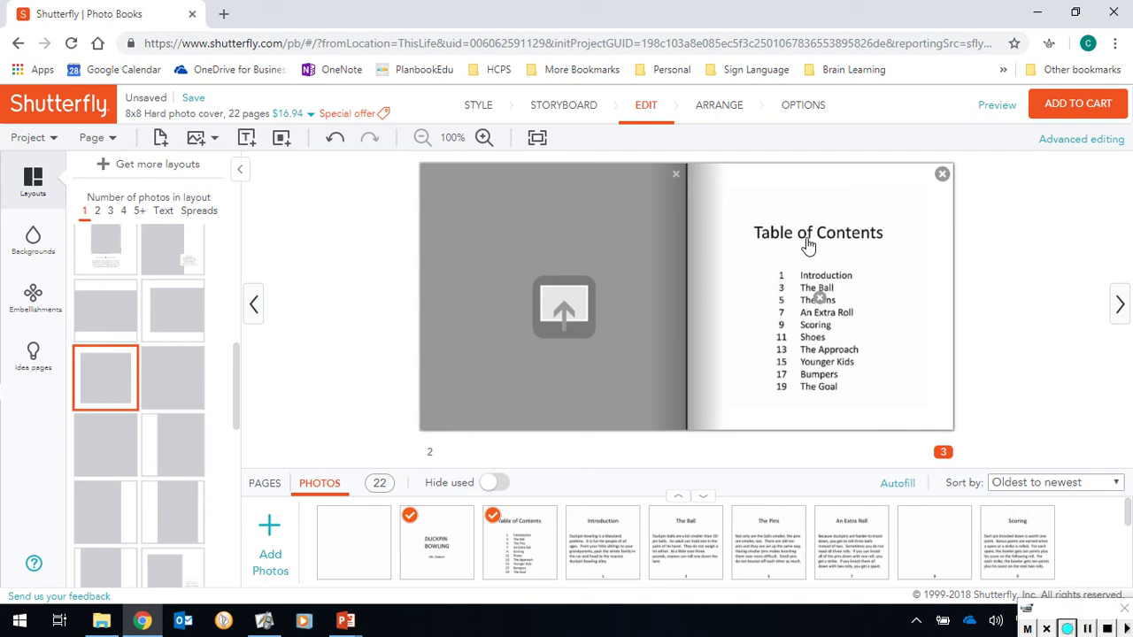
Hide the already used photos from the photo tray and save the project under the name "test".
left_click(492, 486)
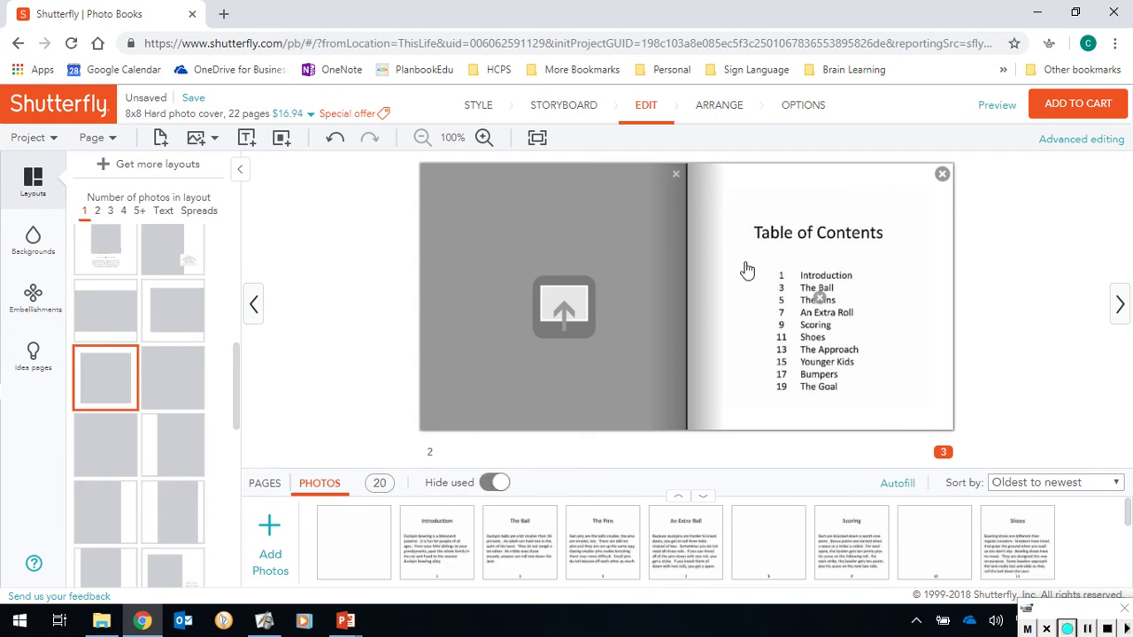
mouse_move(468, 514)
left_click(191, 98)
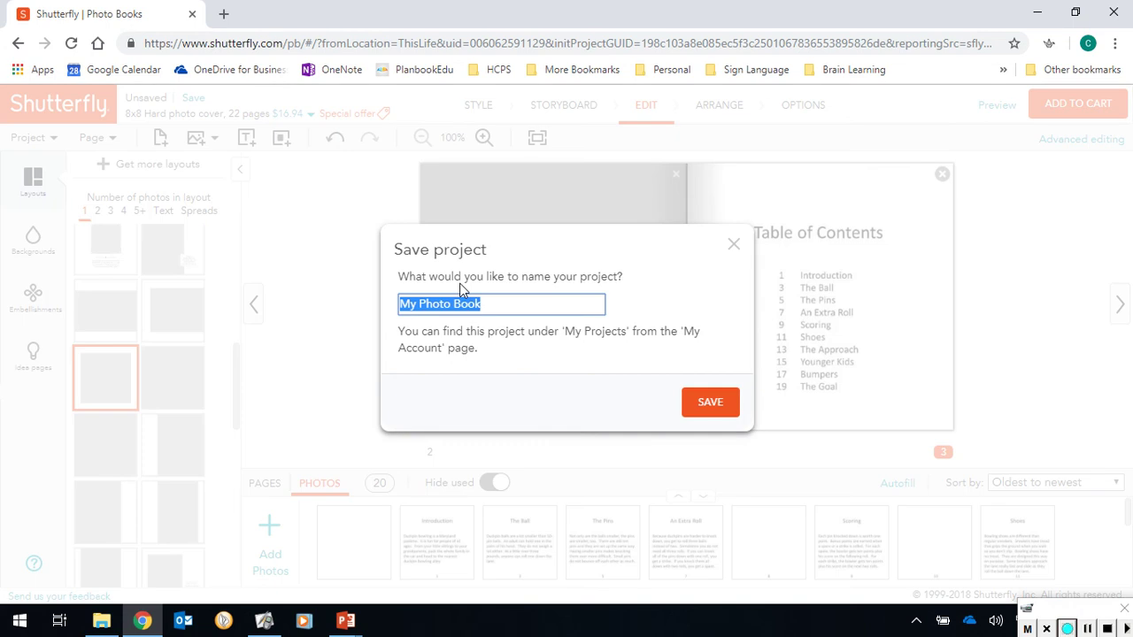
type("test")
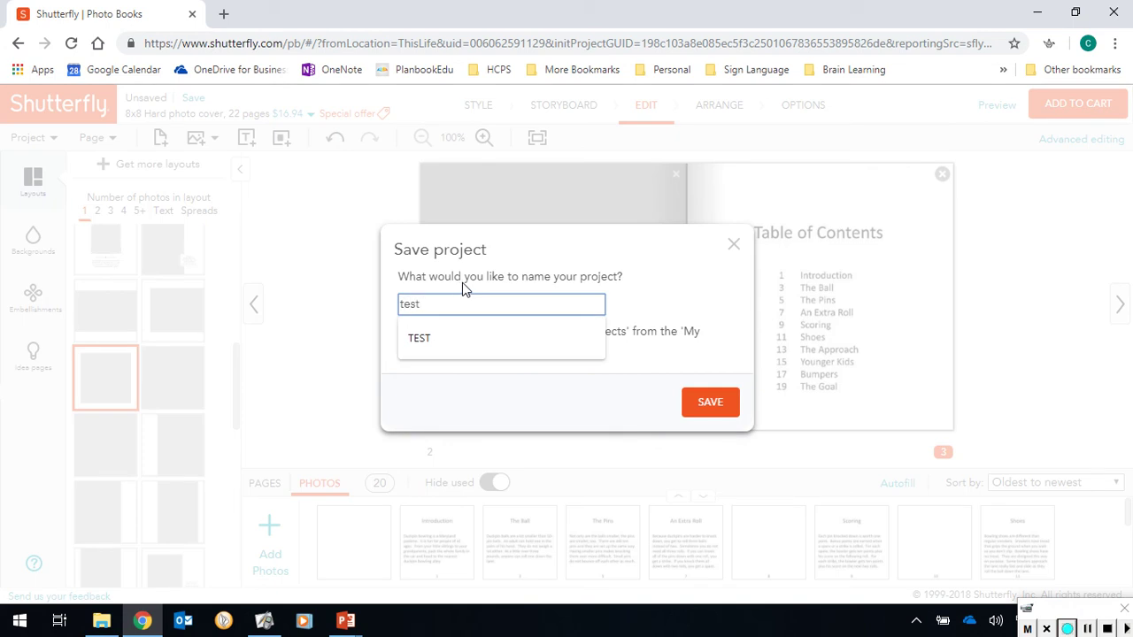
left_click(713, 409)
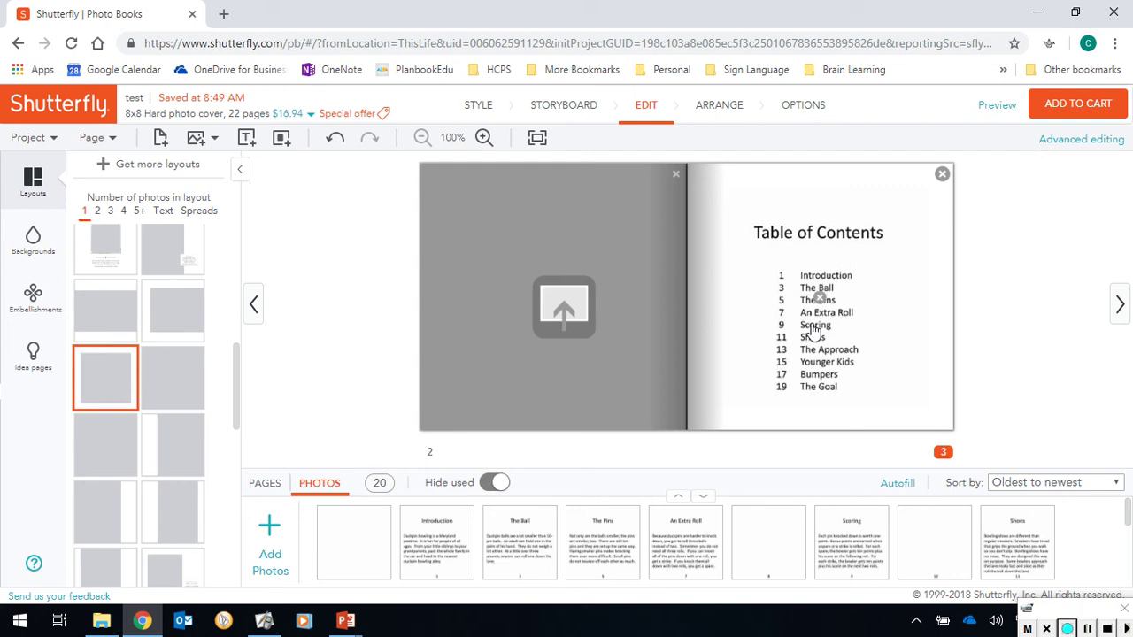
Open the Table of Contents photo on page 3 in the photo editor to view its options, then cancel.
double_click(823, 359)
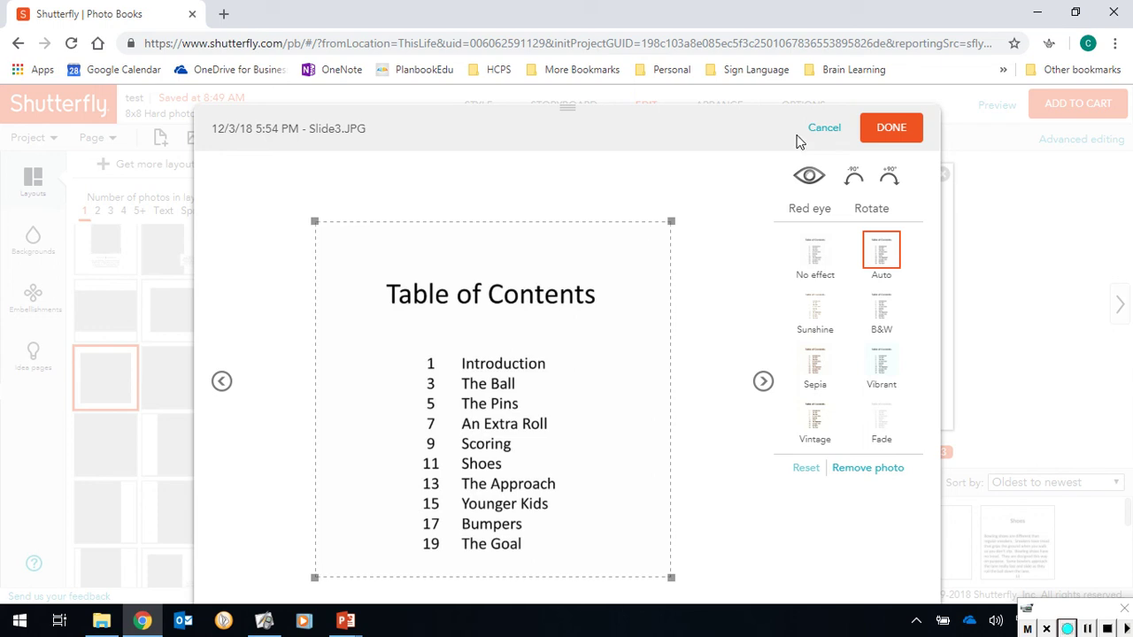
left_click(823, 130)
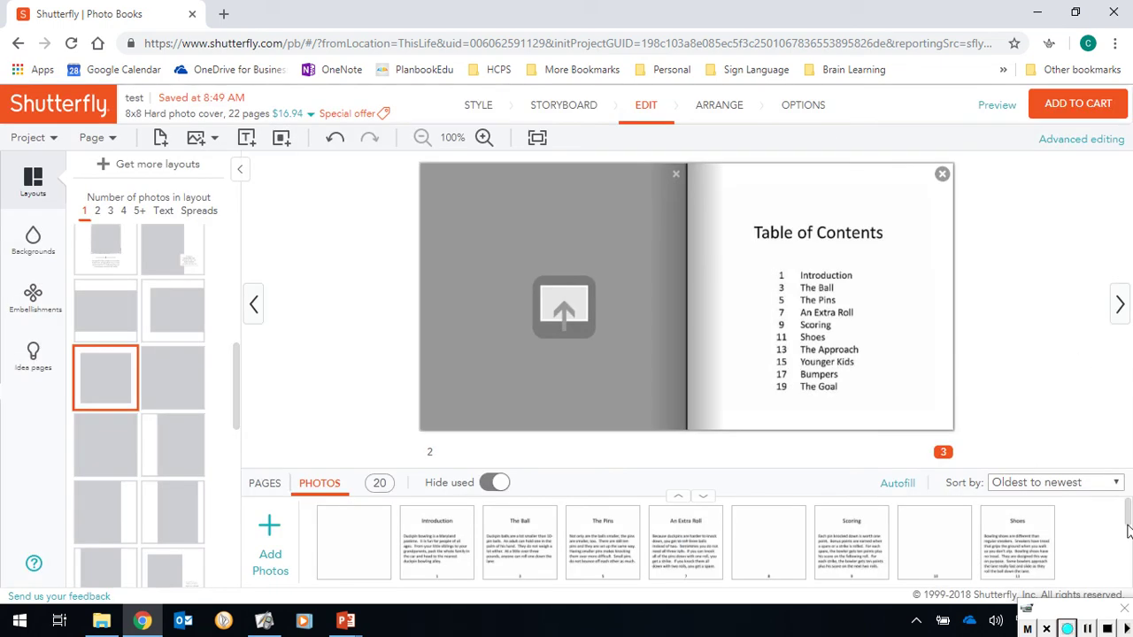